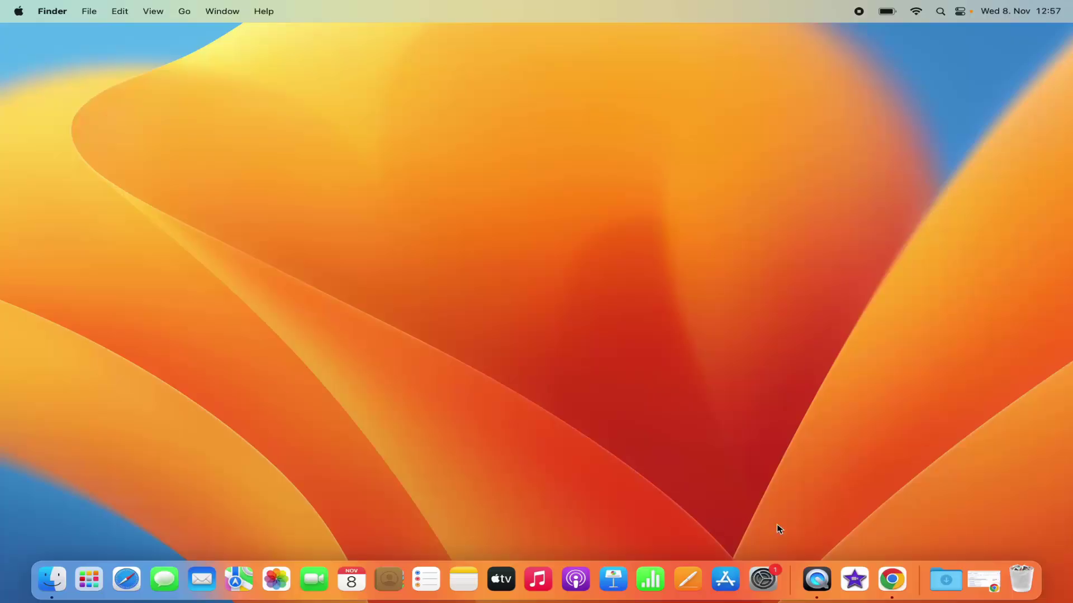
Step: Bring Chrome to the front, showing the Google results for 'vlc media player'
{"action": "left_click", "coordinate": [887, 578]}
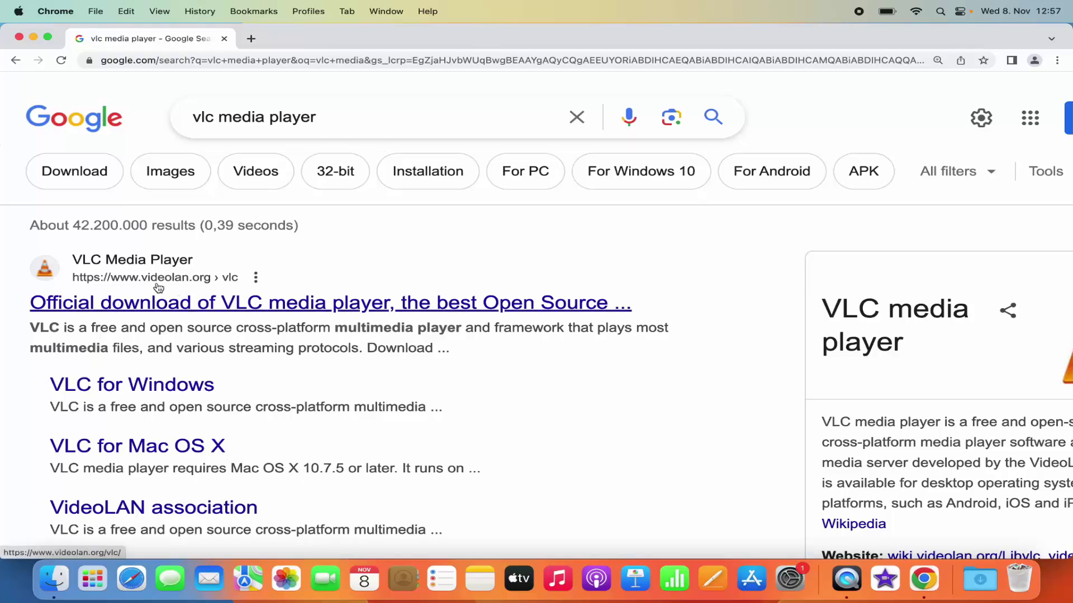
Step: Open the official VideoLAN page and start downloading VLC 3.0.20 for macOS
{"action": "left_click", "coordinate": [227, 306]}
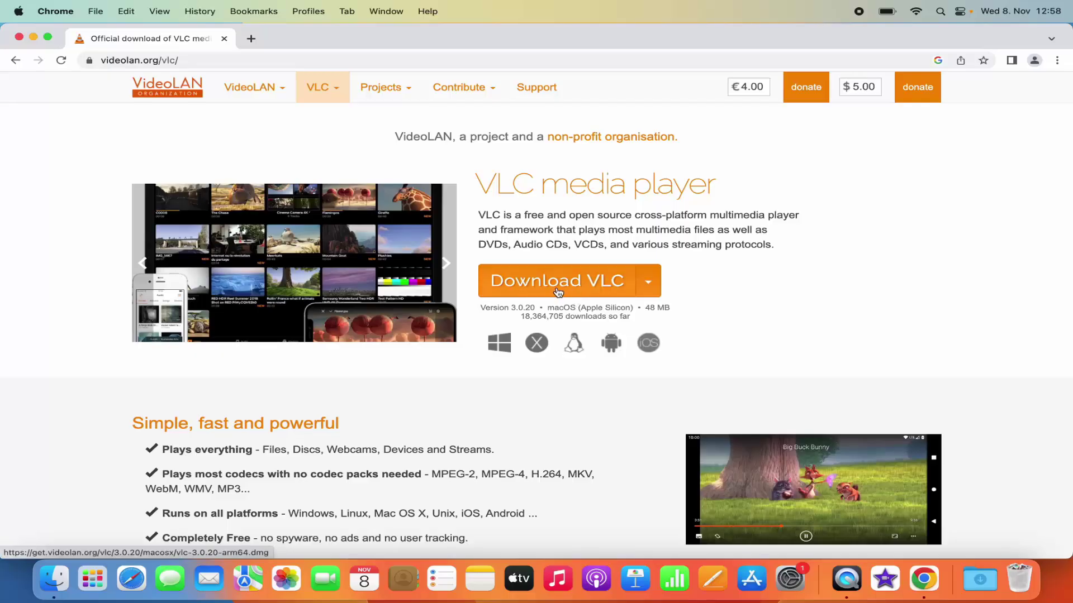
{"action": "left_click", "coordinate": [578, 281]}
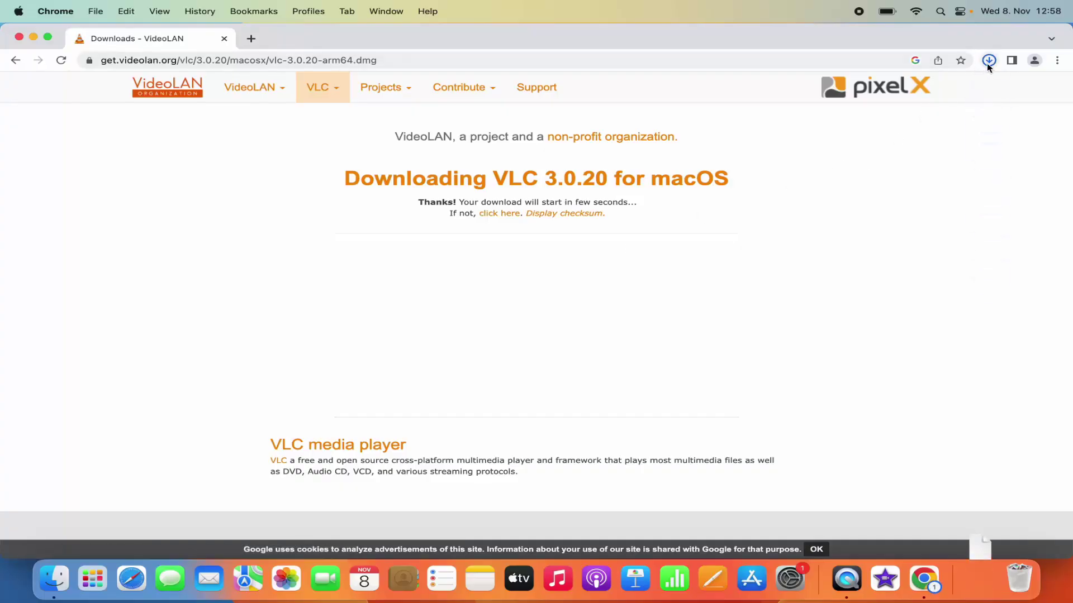
Step: Confirm in Chrome's download history that vlc-3.0.20-arm64.dmg (46.9 MB) is done
{"action": "left_click", "coordinate": [989, 61]}
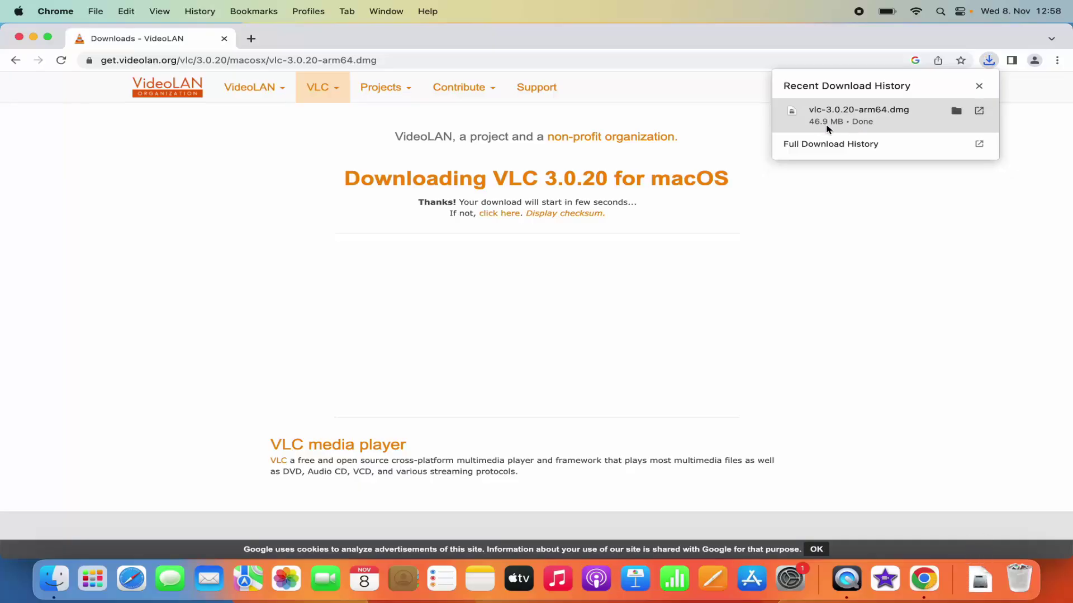
Step: Mount the VLC disk image, centre its installer window, and minimize Chrome
{"action": "left_click", "coordinate": [876, 119]}
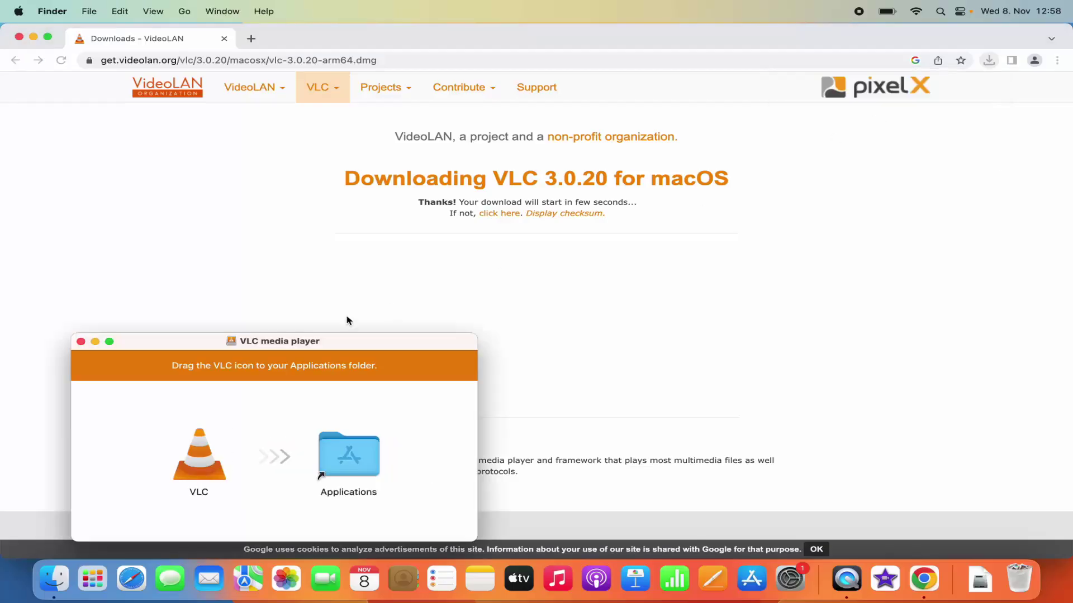
{"action": "left_click_drag", "start_coordinate": [328, 342], "coordinate": [615, 200]}
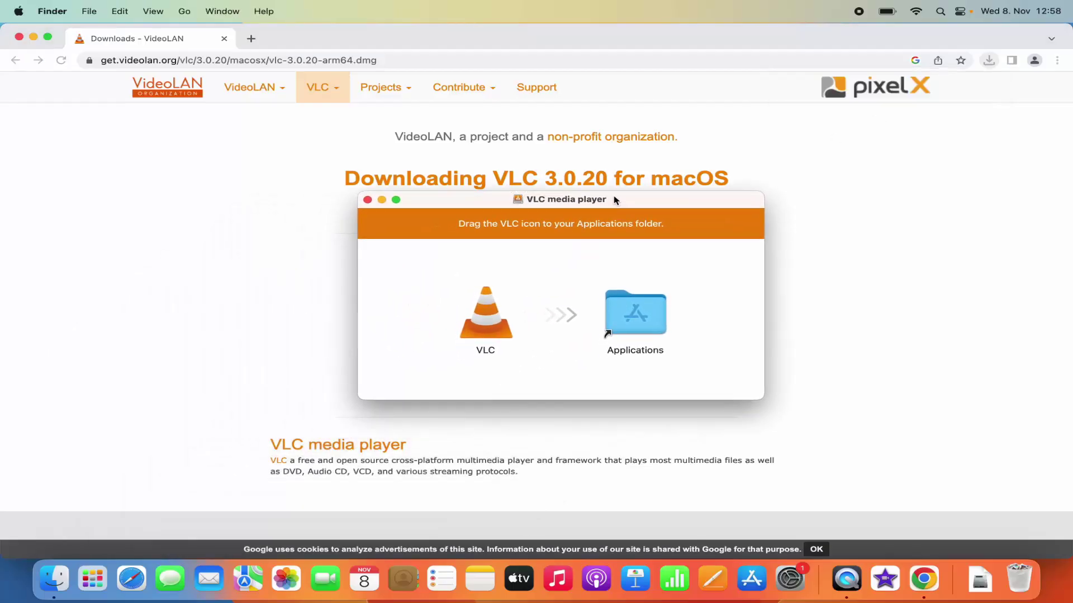
{"action": "left_click", "coordinate": [34, 38]}
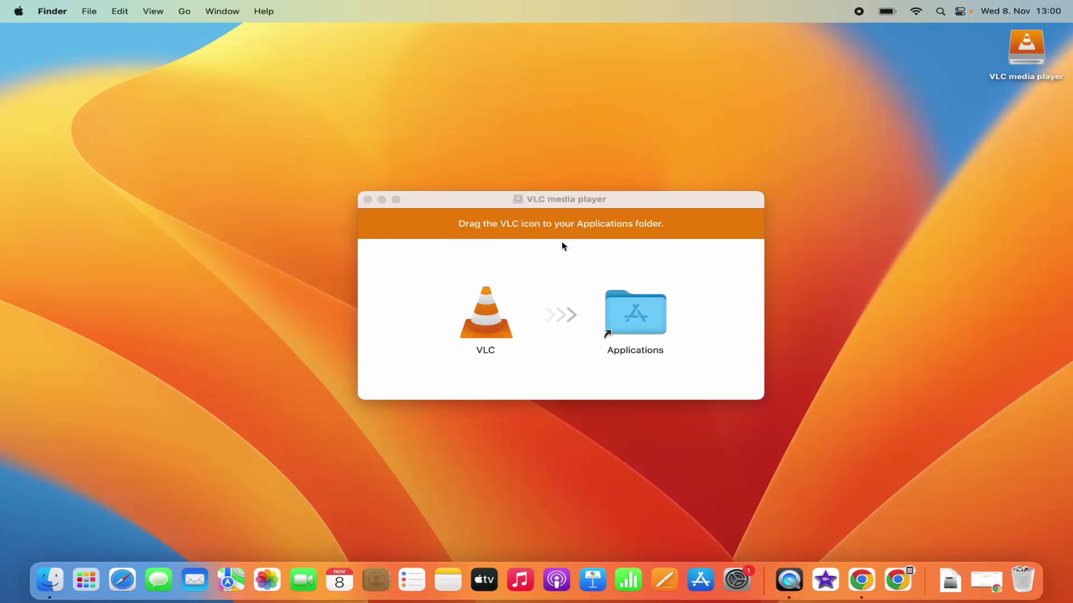
Step: Drag the VLC app onto the Applications folder to install it
{"action": "left_click", "coordinate": [489, 321]}
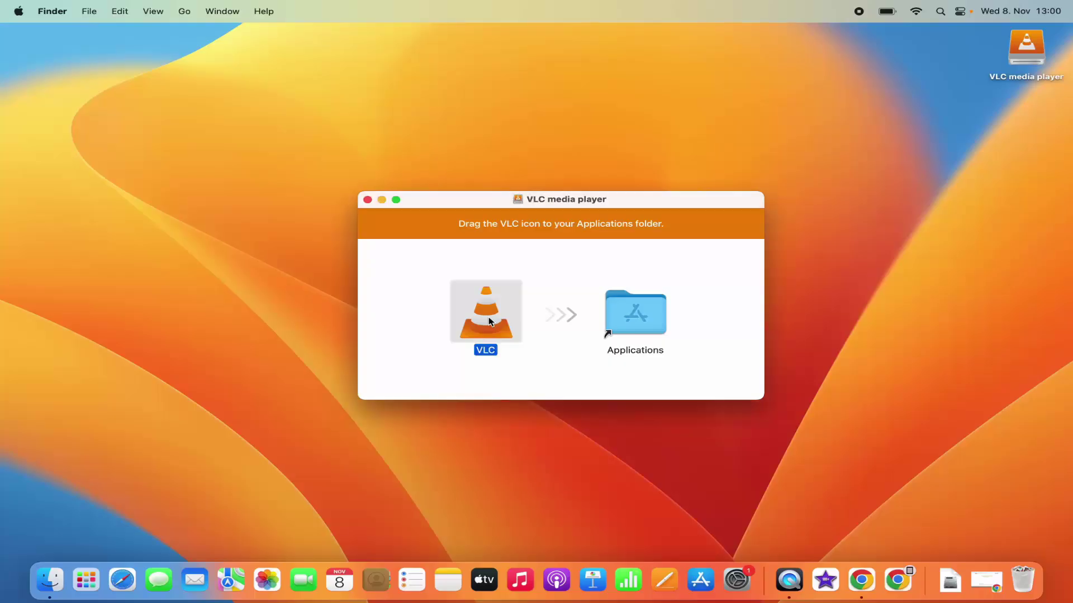
{"action": "left_click_drag", "start_coordinate": [489, 321], "coordinate": [666, 320]}
{"action": "left_click", "coordinate": [625, 278]}
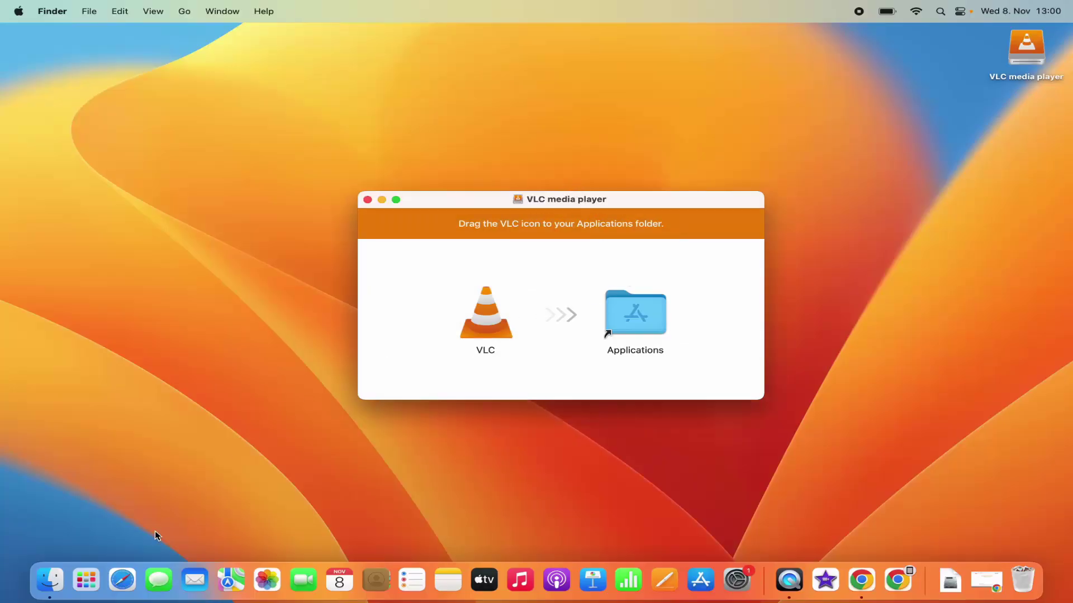
{"action": "left_click", "coordinate": [86, 583]}
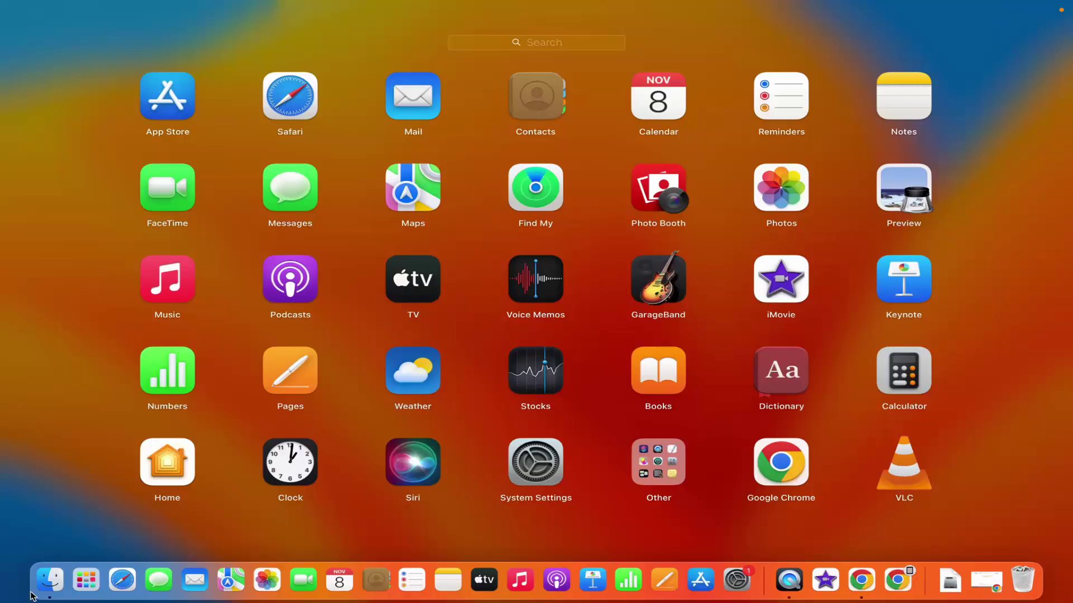
{"action": "right_click", "coordinate": [50, 587]}
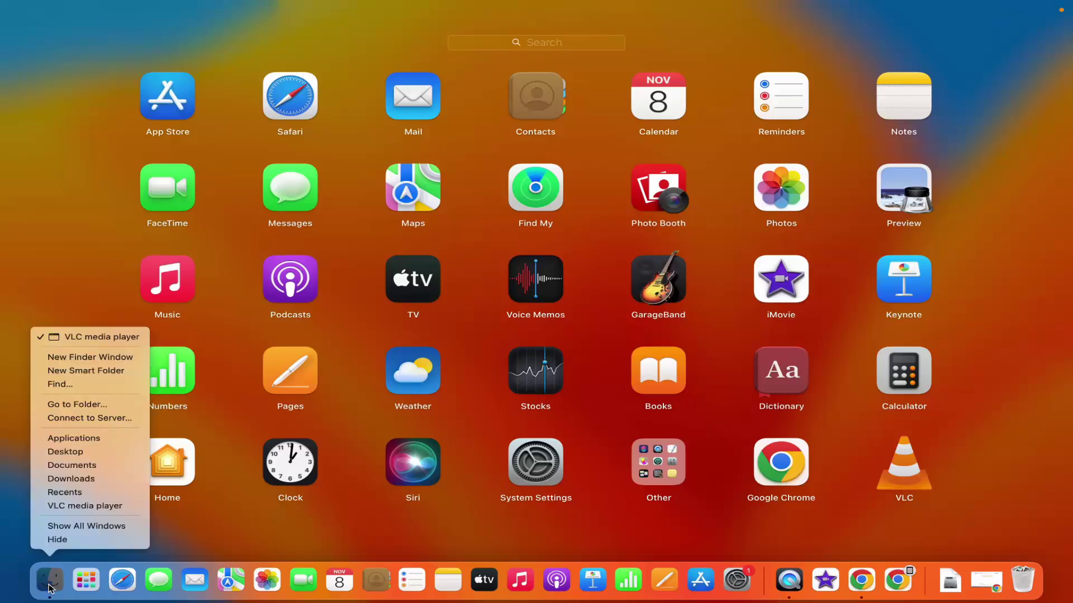
{"action": "left_click", "coordinate": [50, 588]}
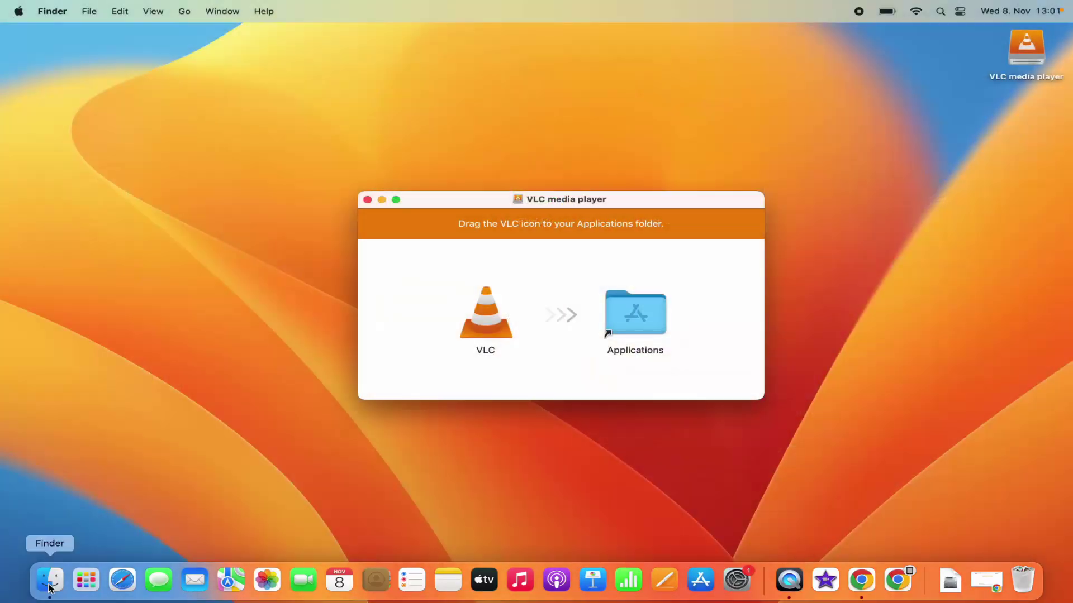
{"action": "right_click", "coordinate": [50, 588]}
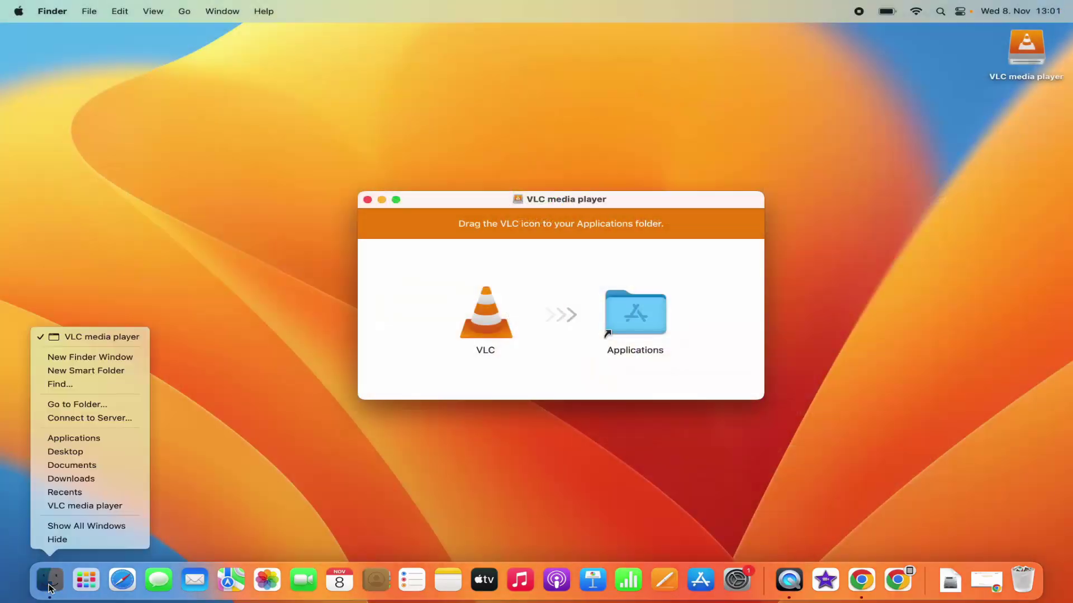
{"action": "left_click", "coordinate": [99, 357]}
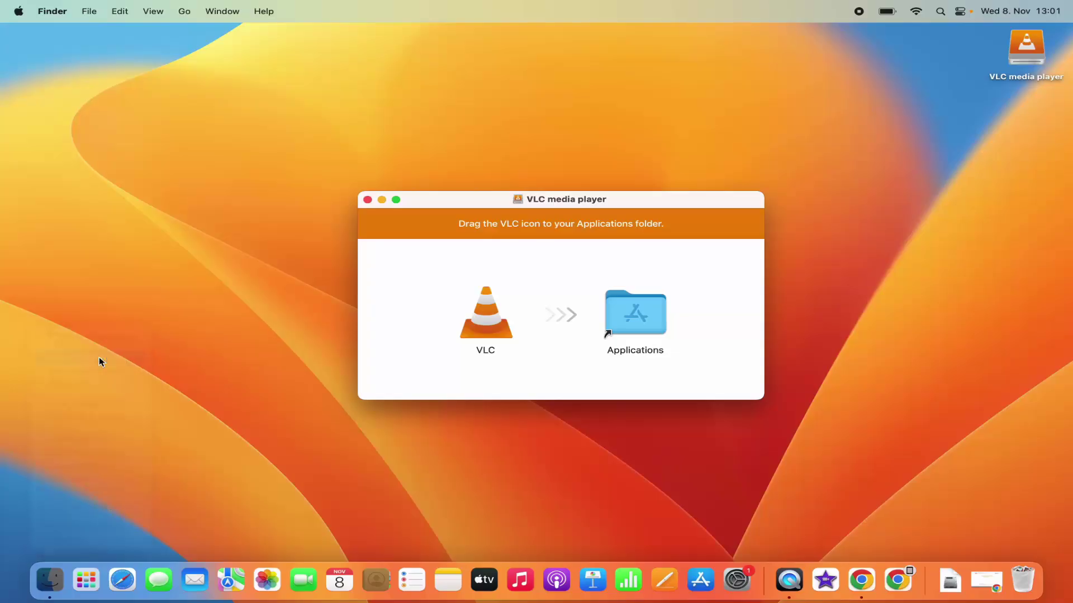
{"action": "scroll", "coordinate": [519, 246], "scroll_direction": "down", "scroll_amount": 6}
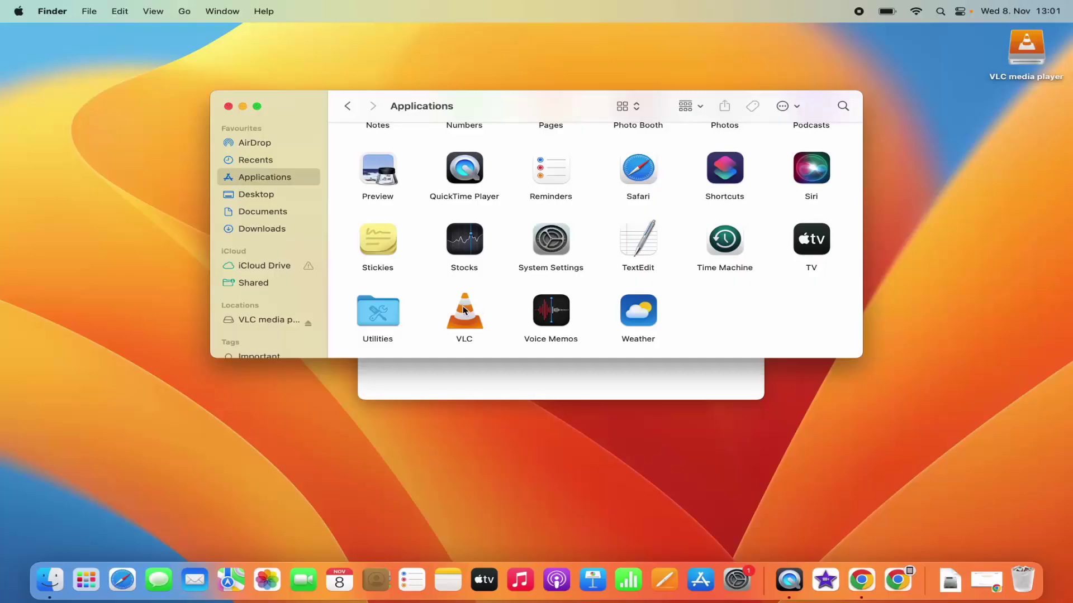
{"action": "left_click", "coordinate": [228, 107]}
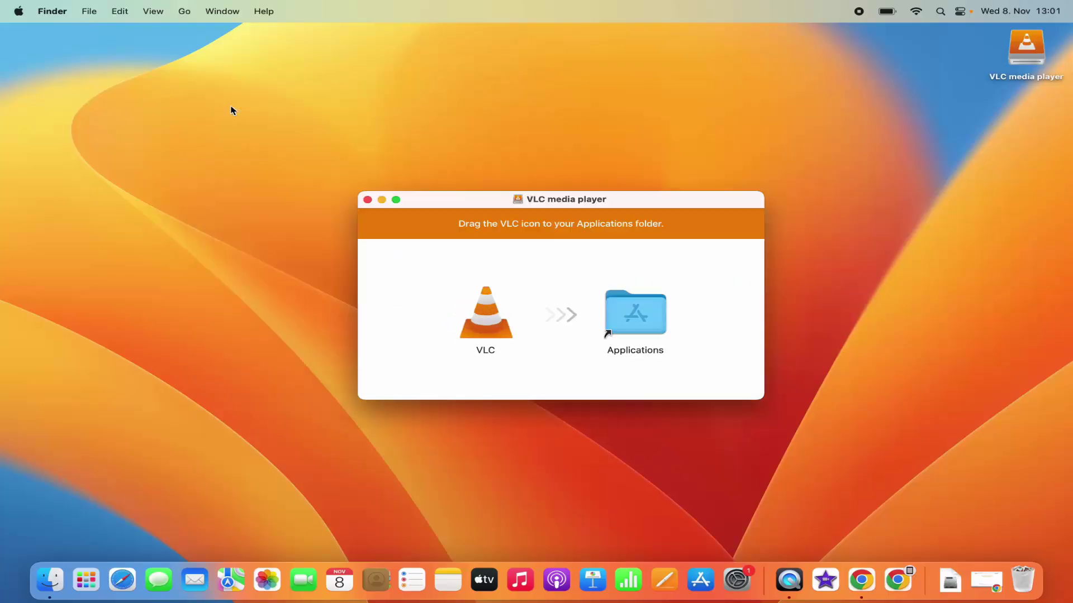
Step: Launch VLC from Launchpad, minimize the installer, and decline online album art and metadata lookup
{"action": "left_click", "coordinate": [91, 586]}
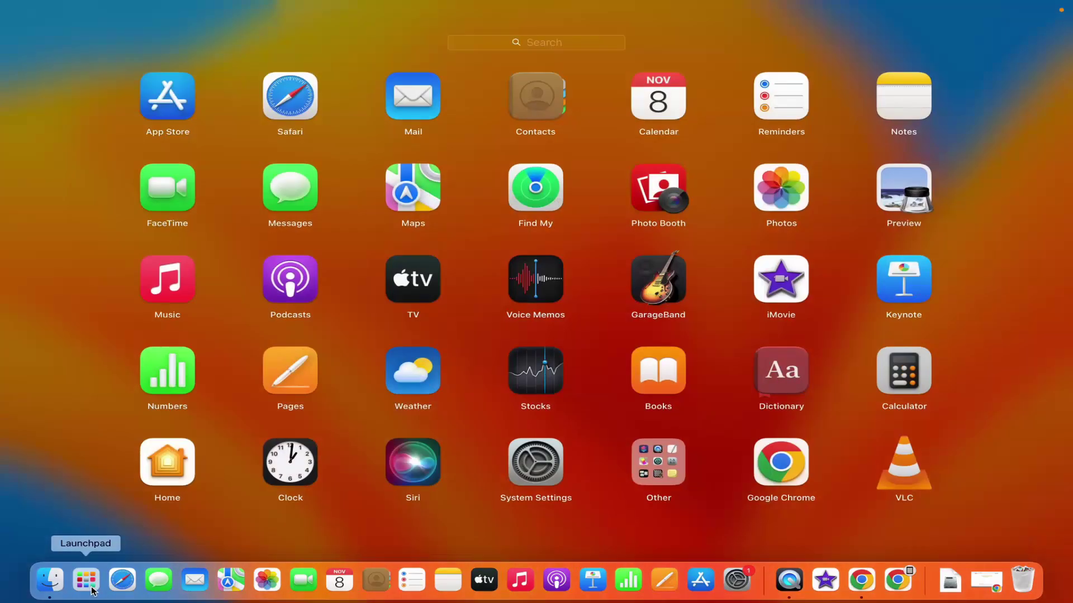
{"action": "left_click", "coordinate": [910, 482]}
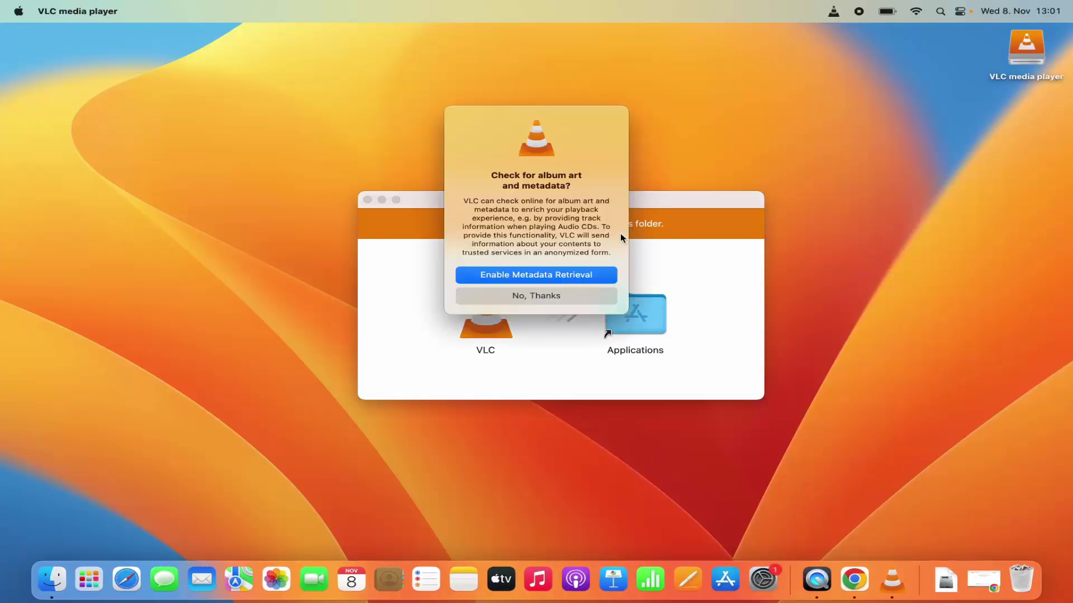
{"action": "left_click", "coordinate": [382, 200]}
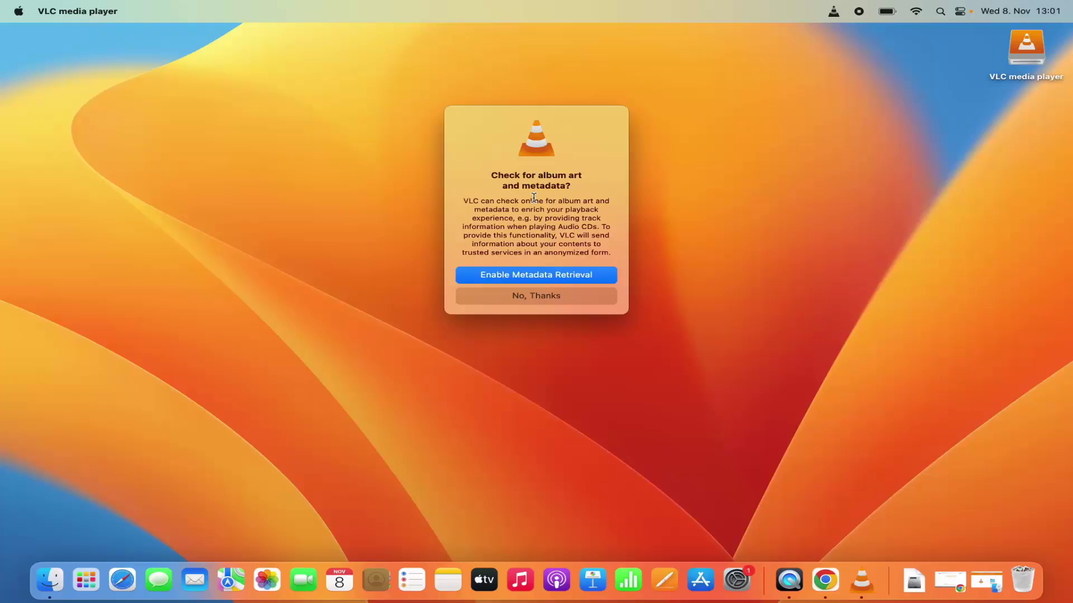
{"action": "left_click", "coordinate": [528, 299]}
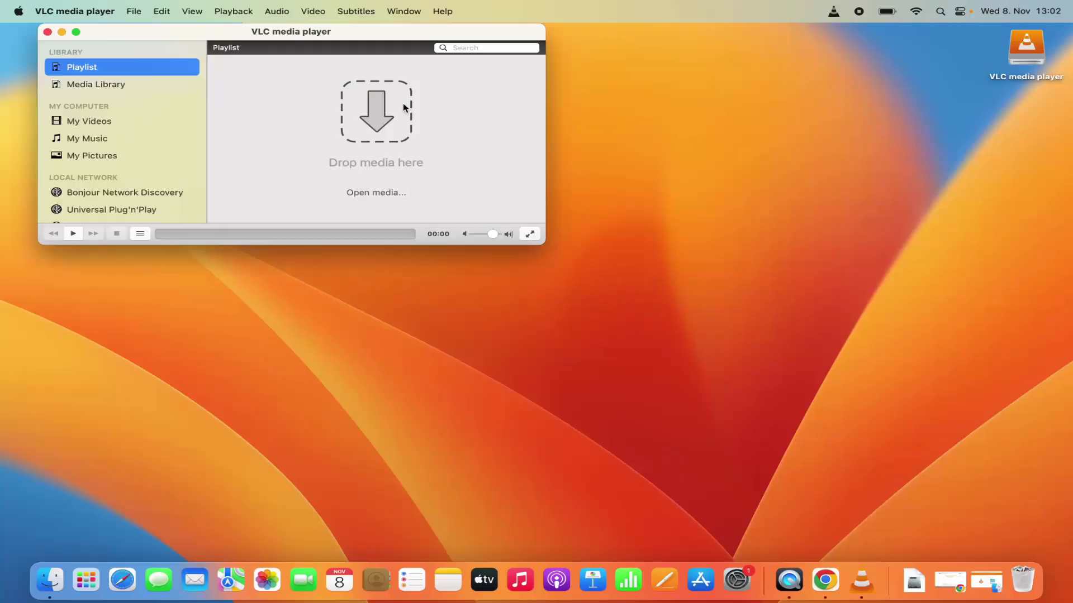
Step: Maximize VLC's empty playlist window, then switch to Finder
{"action": "double_click", "coordinate": [382, 32]}
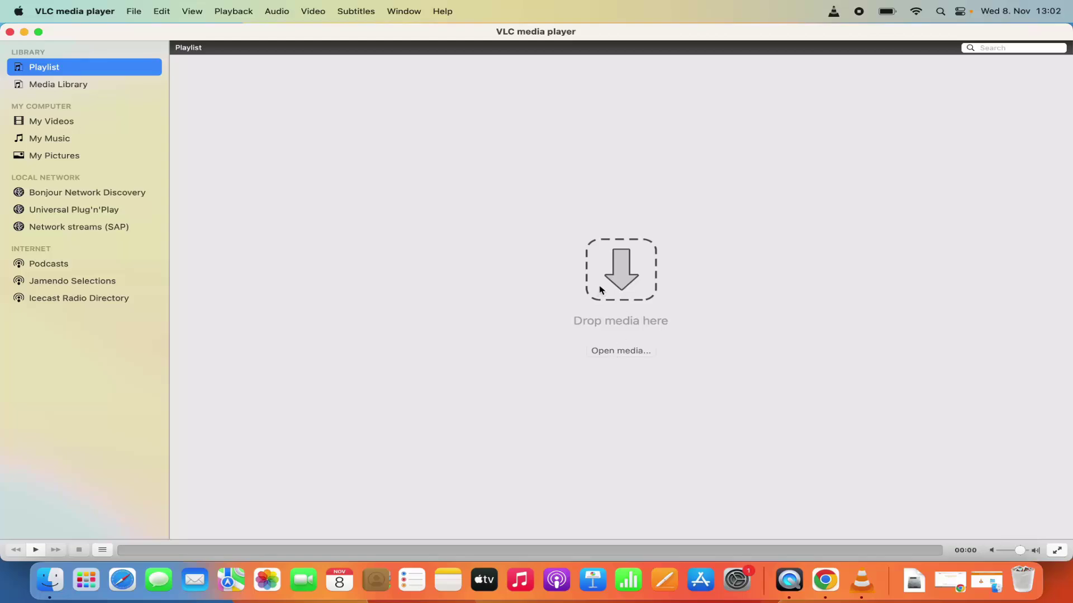
{"action": "left_click", "coordinate": [54, 584]}
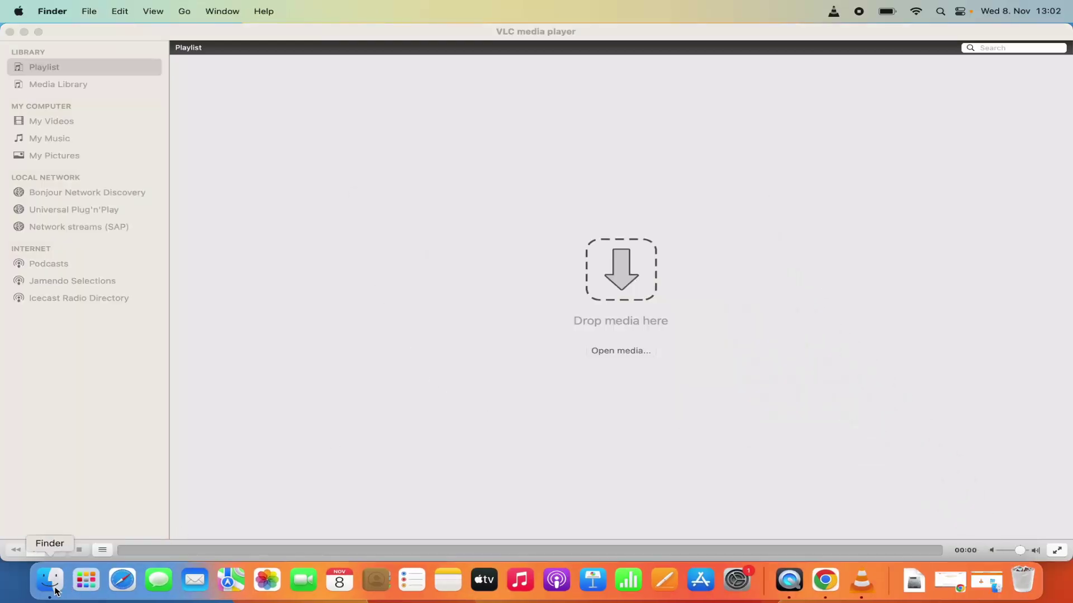
Step: Open Documents in a new Finder window and drag 'Install google chrome on Mac book pro.mov' into VLC's playlist
{"action": "right_click", "coordinate": [55, 591]}
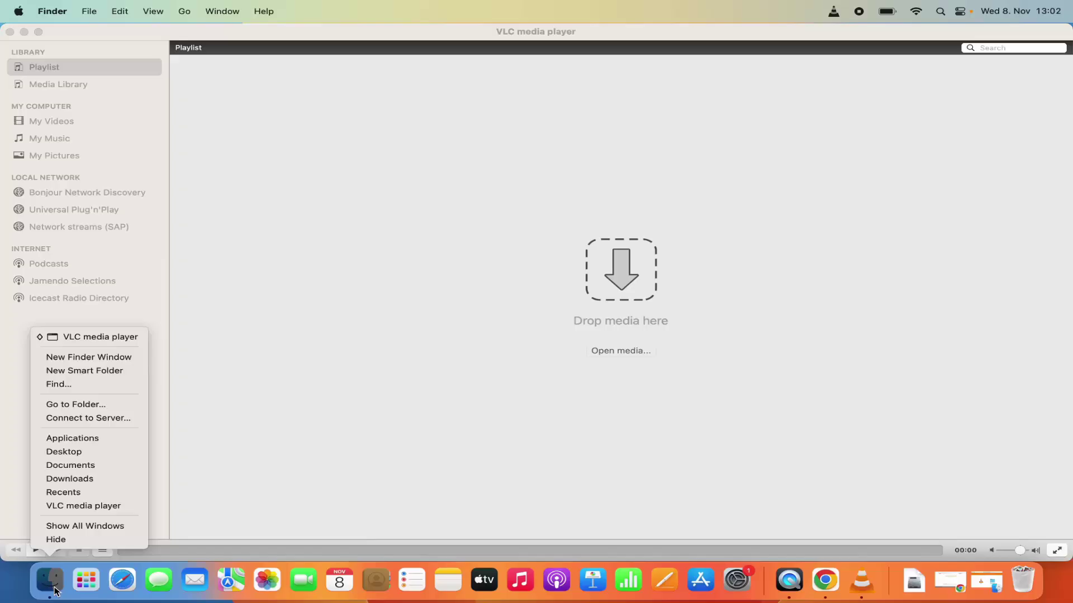
{"action": "left_click", "coordinate": [80, 357]}
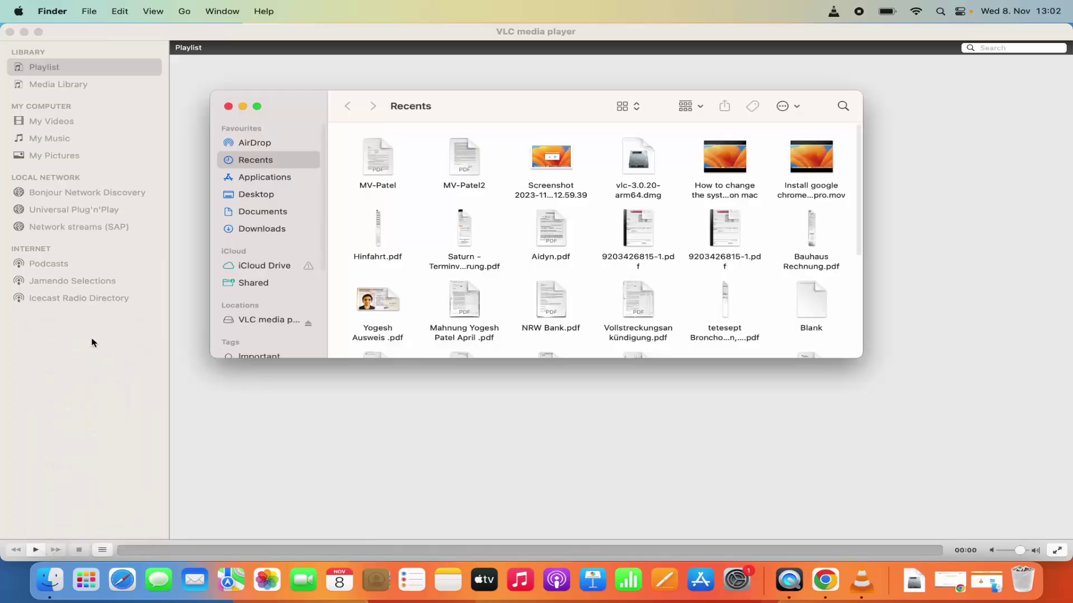
{"action": "left_click", "coordinate": [257, 212]}
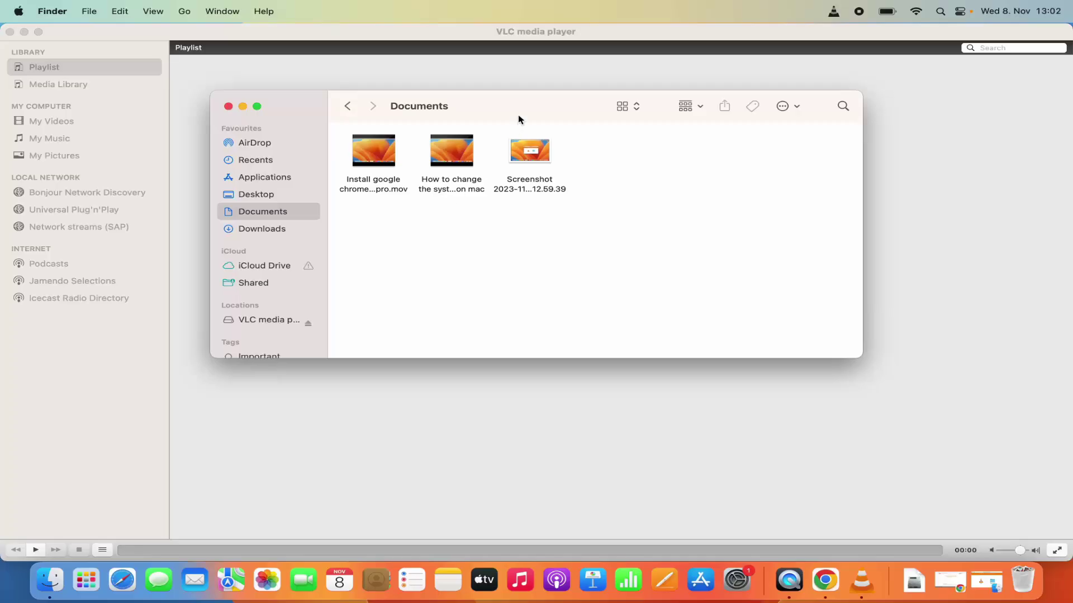
{"action": "left_click_drag", "start_coordinate": [517, 119], "coordinate": [692, 293]}
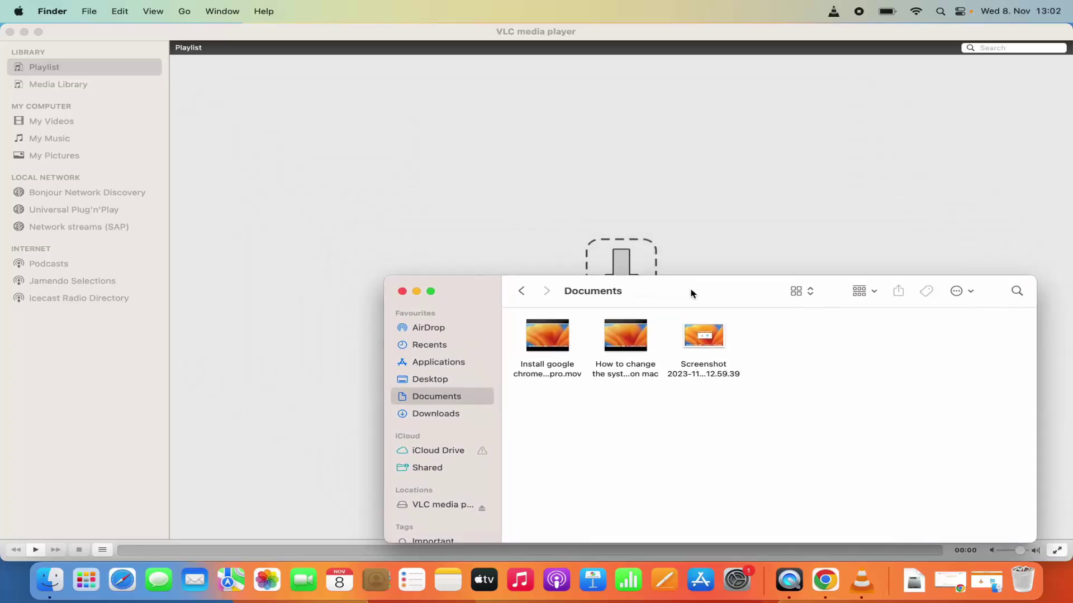
{"action": "left_click_drag", "start_coordinate": [547, 335], "coordinate": [575, 197]}
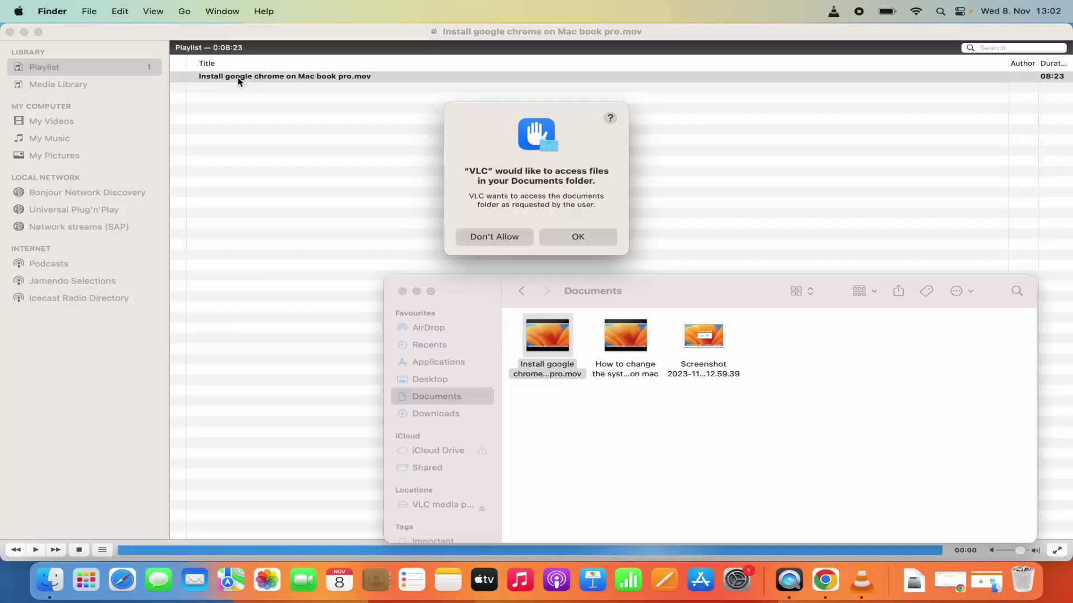
Step: Grant VLC Documents access, pause the clip at 00:06, then shrink and close the video window
{"action": "left_click", "coordinate": [568, 236]}
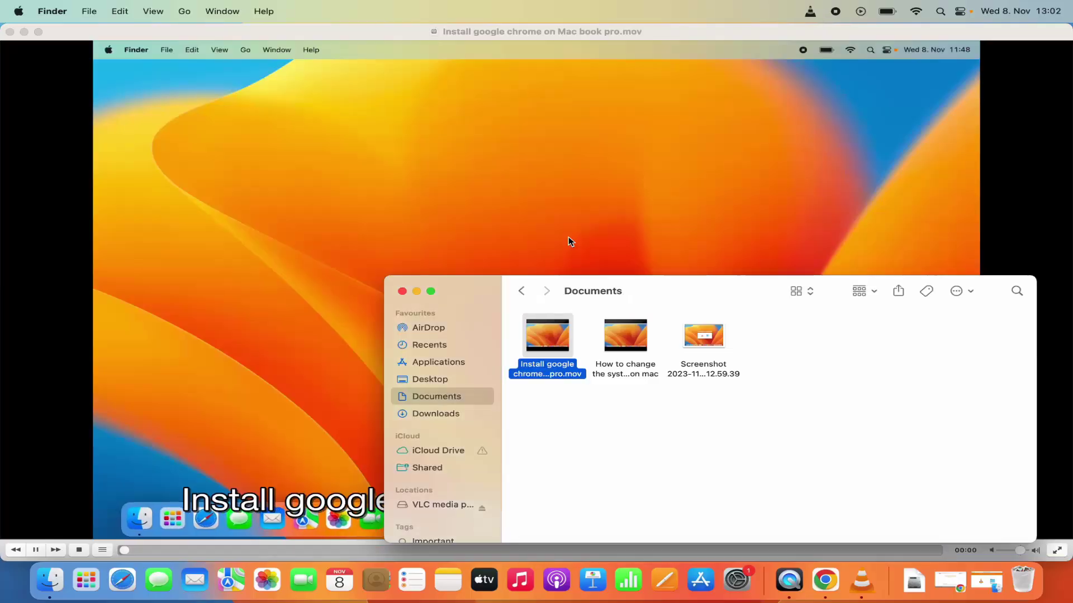
{"action": "left_click", "coordinate": [568, 236]}
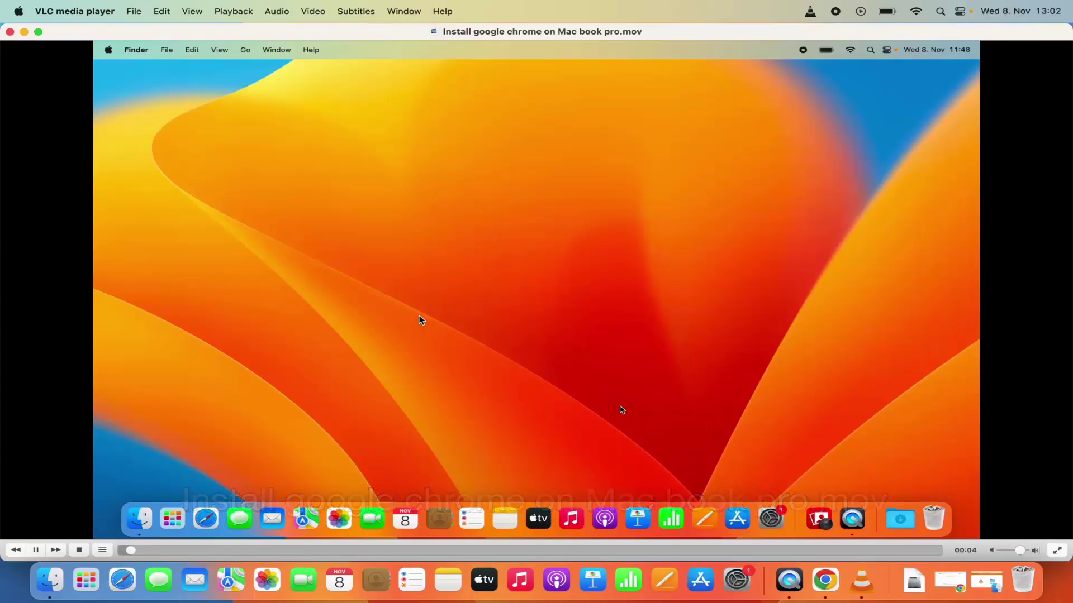
{"action": "left_click", "coordinate": [36, 550]}
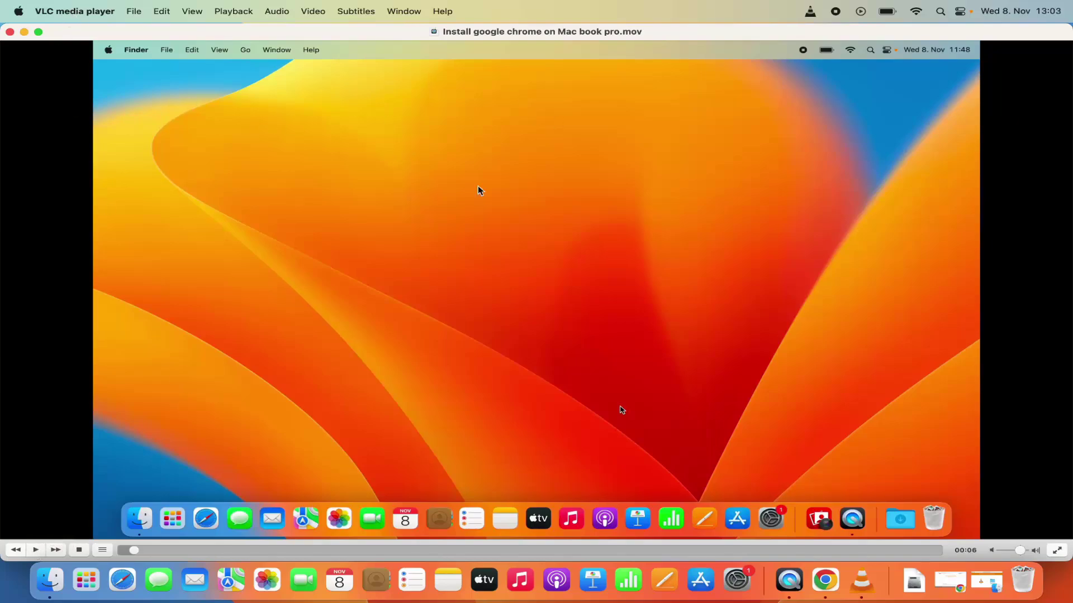
{"action": "double_click", "coordinate": [611, 31]}
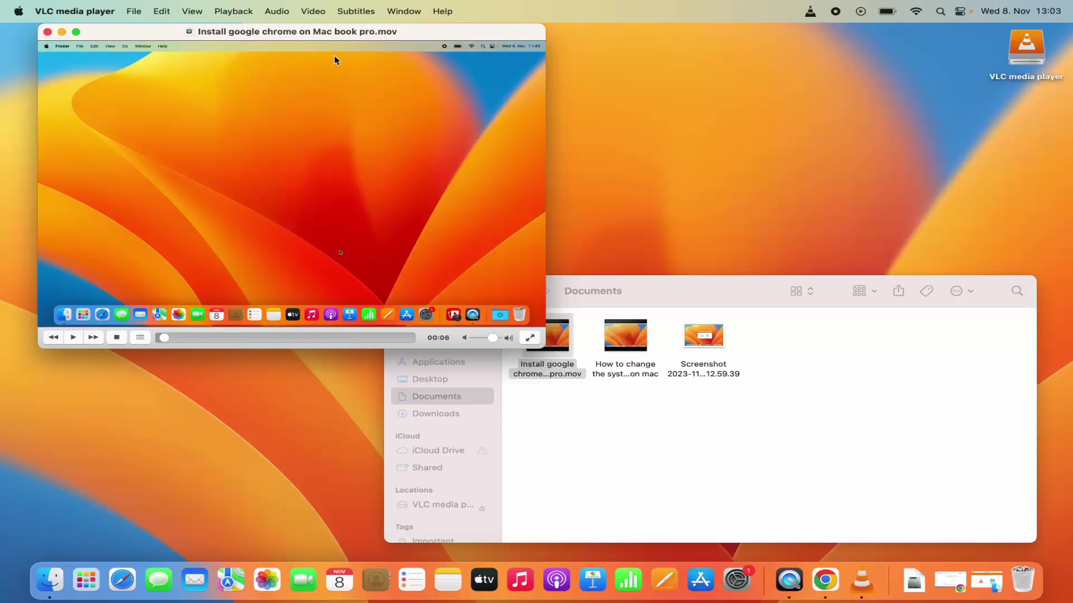
{"action": "left_click", "coordinate": [48, 32]}
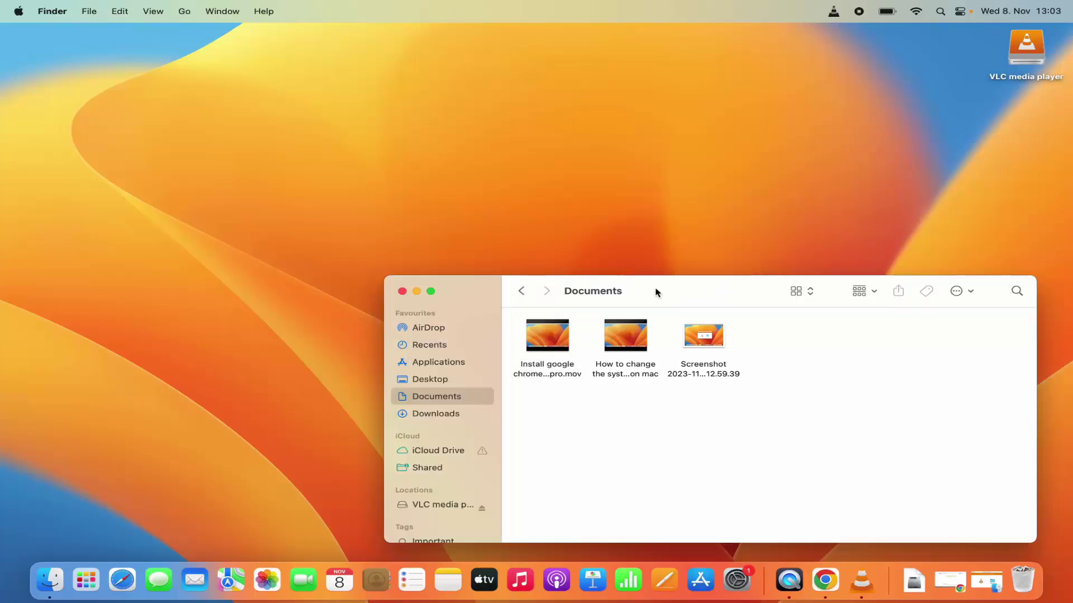
Step: Open 'Install google chrome on Mac book pro.mov' from Finder using Open With > VLC
{"action": "left_click_drag", "start_coordinate": [656, 292], "coordinate": [538, 169]}
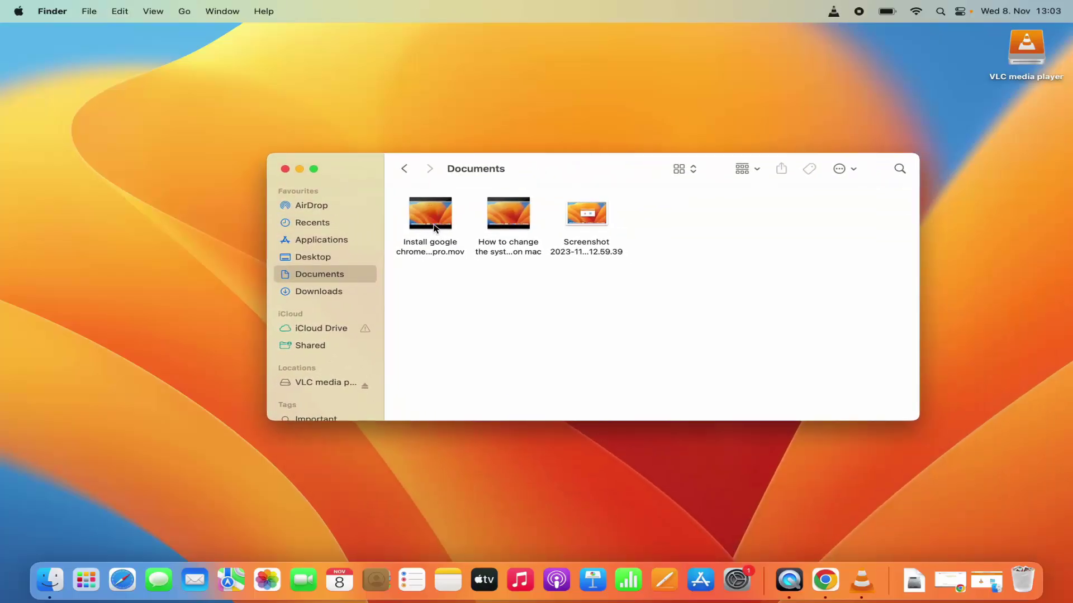
{"action": "left_click", "coordinate": [430, 244]}
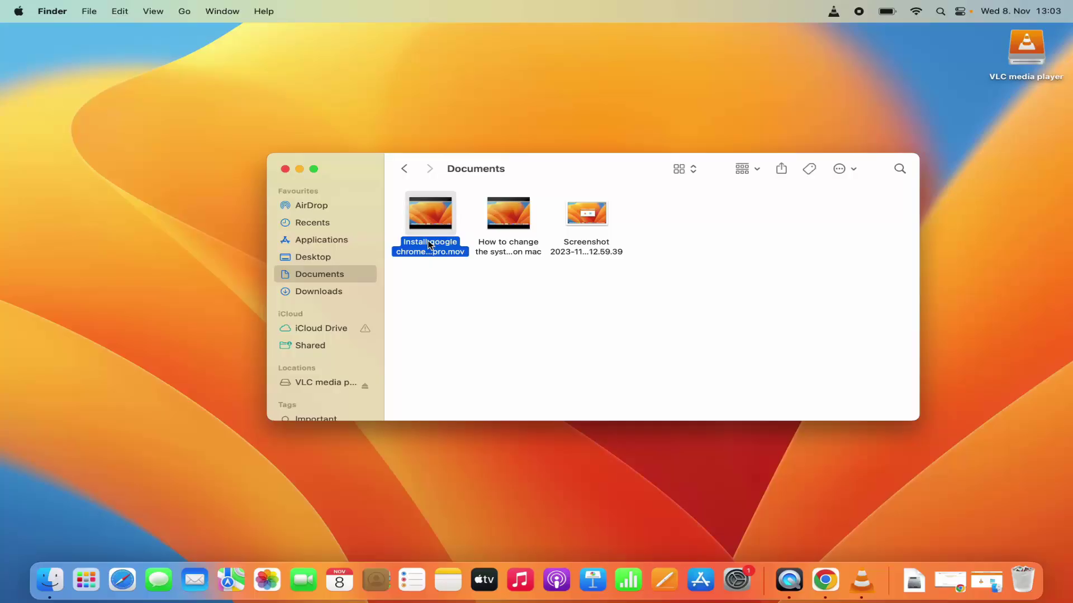
{"action": "right_click", "coordinate": [430, 244]}
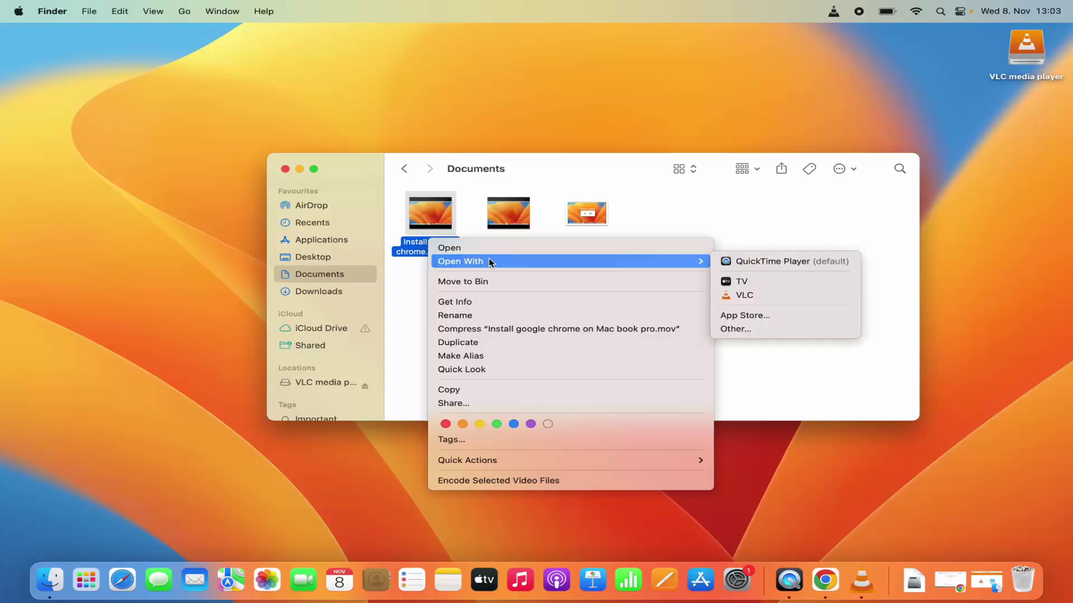
{"action": "mouse_move", "coordinate": [684, 263]}
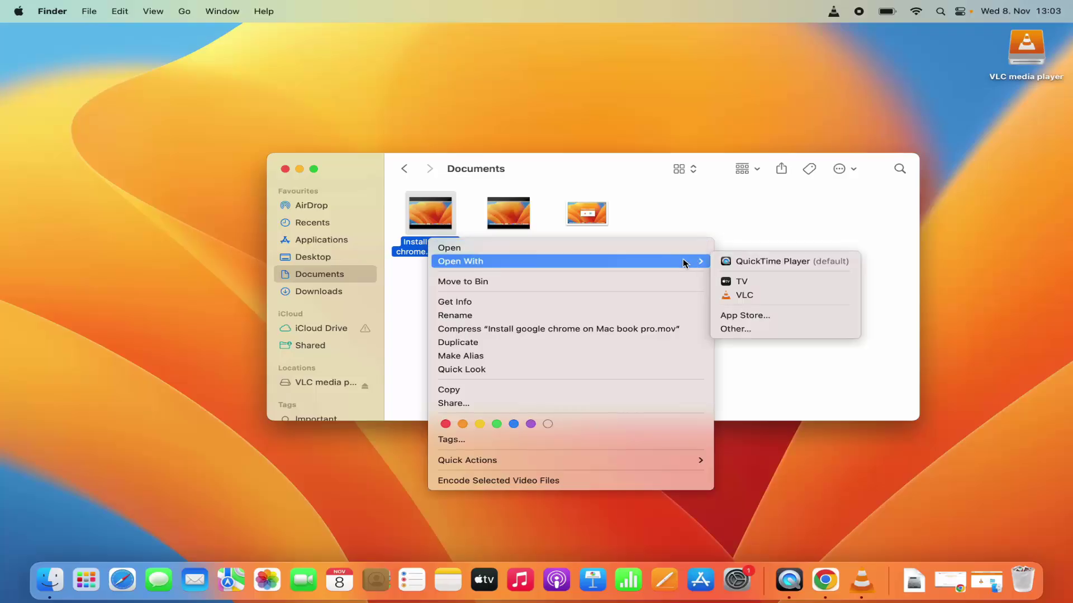
{"action": "left_click", "coordinate": [743, 296]}
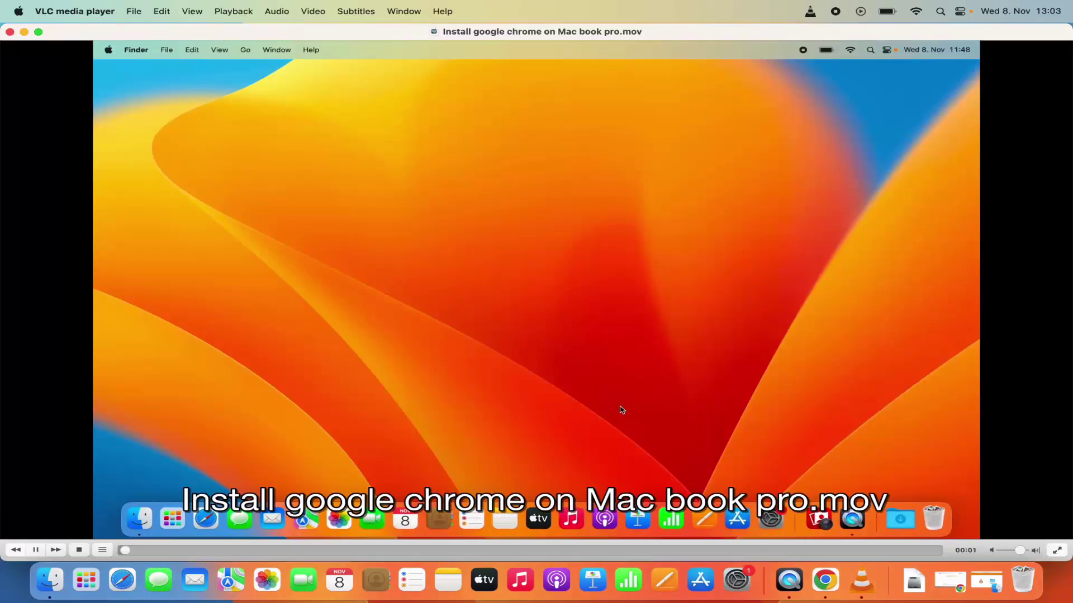
Step: Pause the video, then close the VLC video window and the Finder Documents window
{"action": "left_click", "coordinate": [36, 551]}
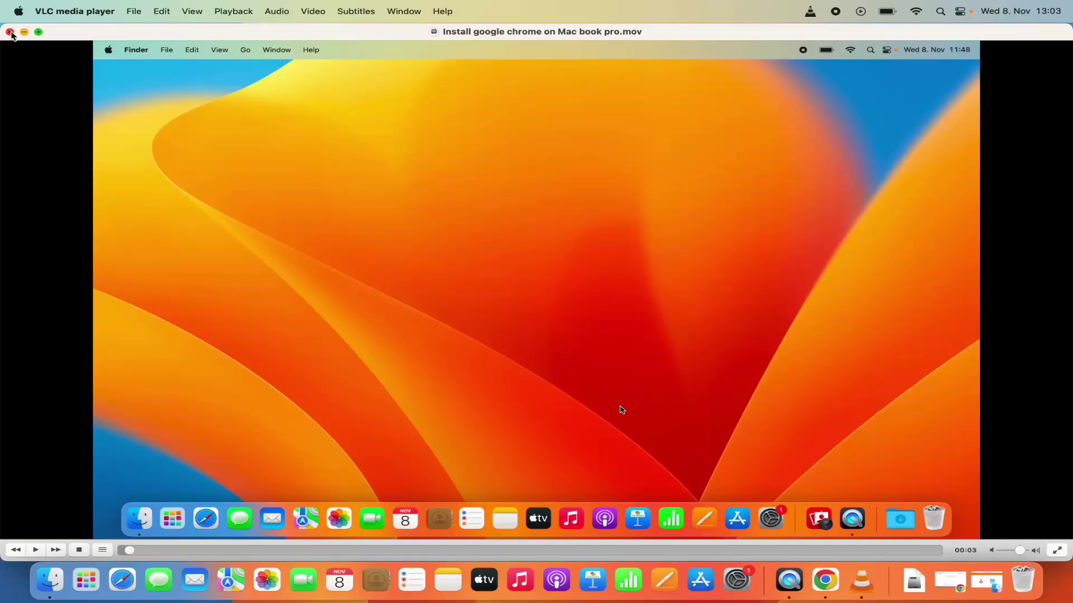
{"action": "left_click", "coordinate": [10, 32]}
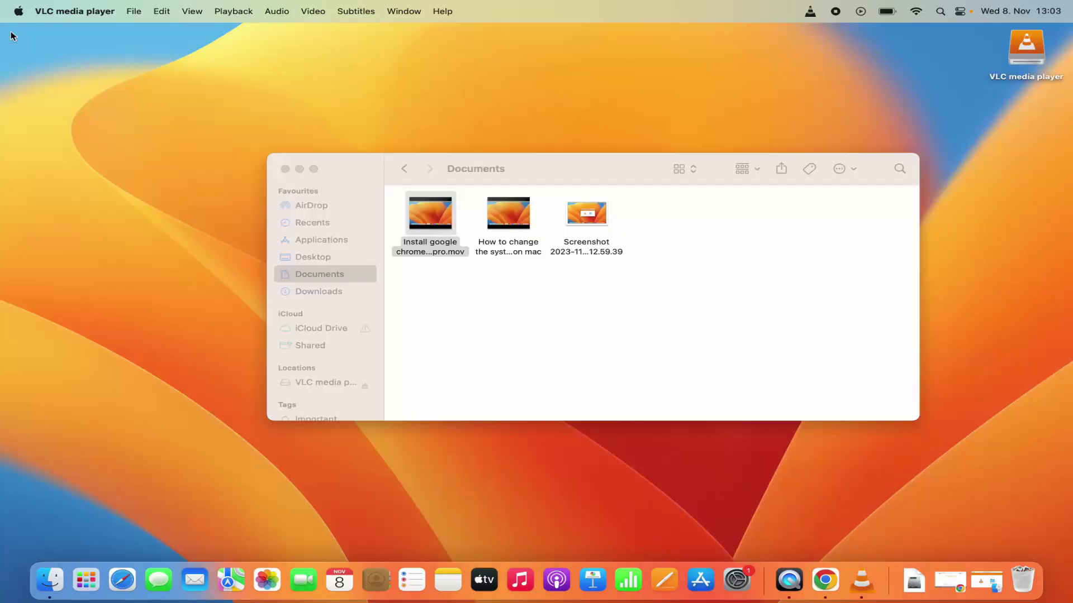
{"action": "left_click", "coordinate": [285, 169]}
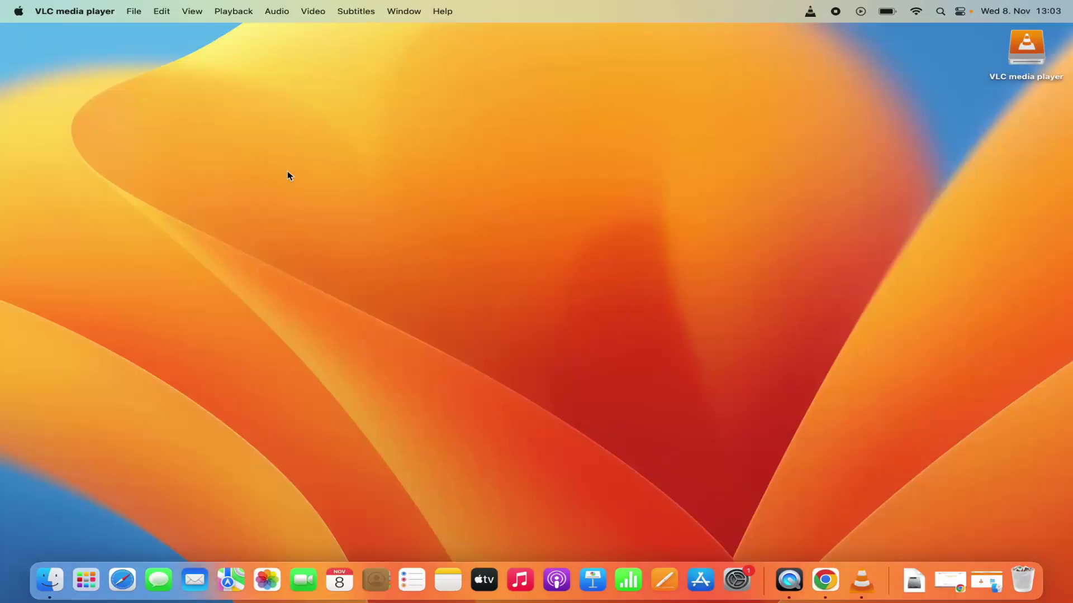